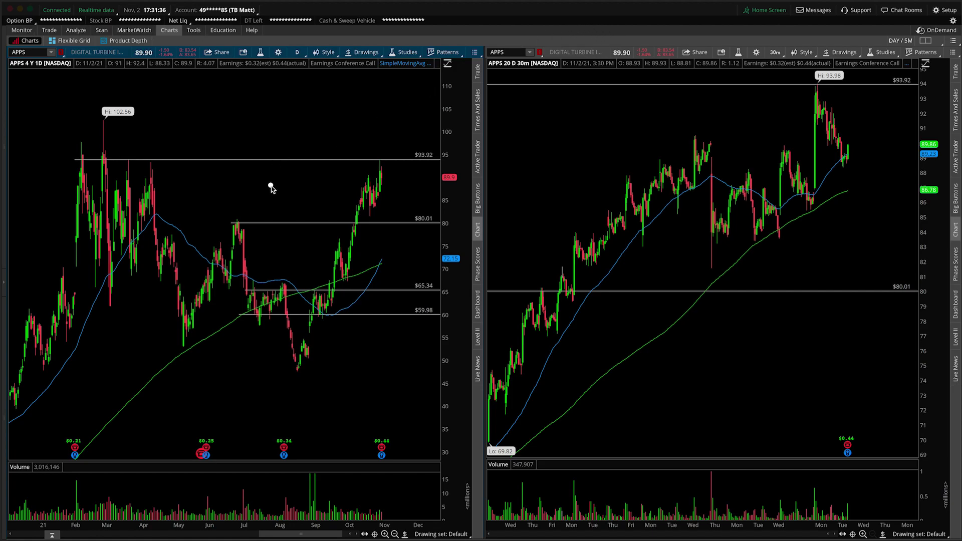
- Annotate the daily and 30-minute timeframes and the $0.44 earnings marker, then clear the sketches
drag(301, 192, 313, 71)
drag(755, 144, 774, 70)
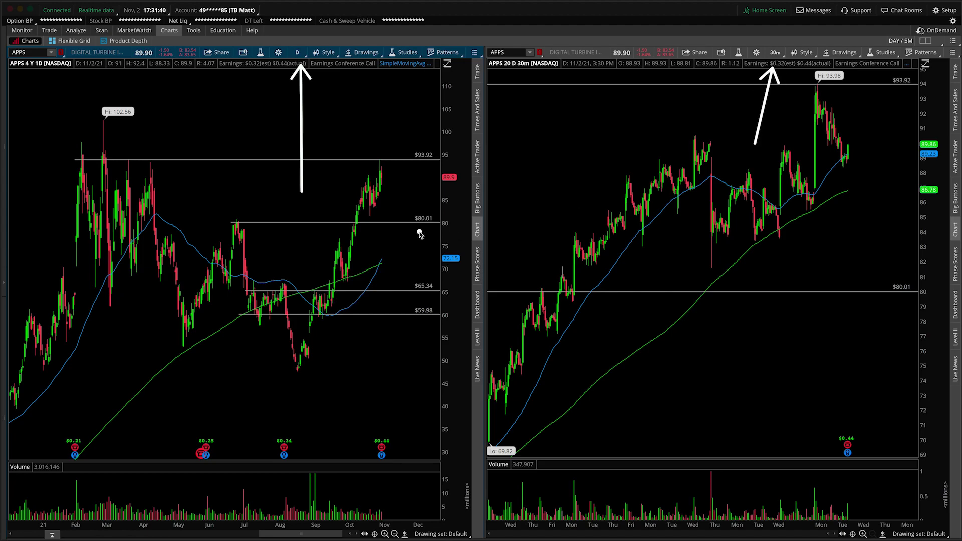
drag(393, 351, 384, 427)
key(Escape)
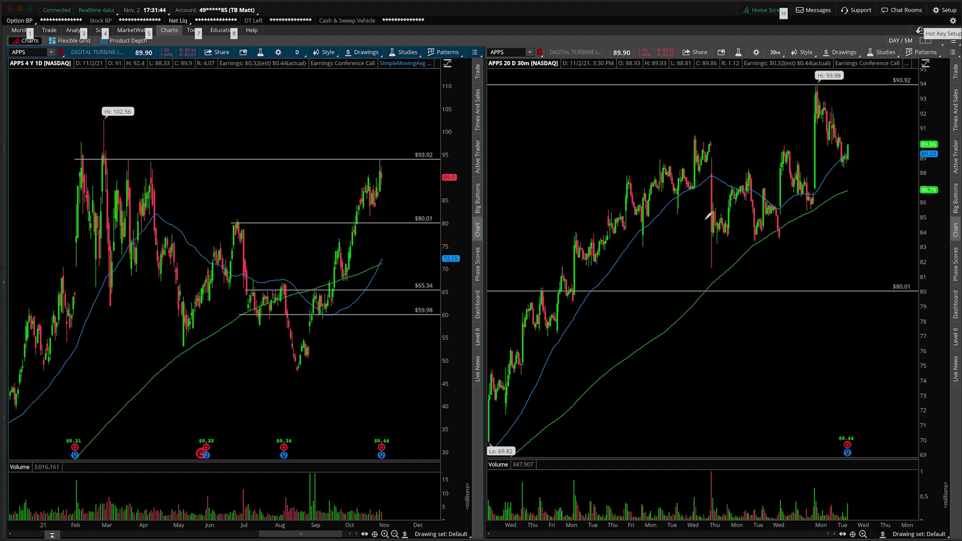
- Show extended-hours bars on the 30-minute chart, zoom into the latest bars, and sketch a sideways move
click(803, 52)
click(796, 150)
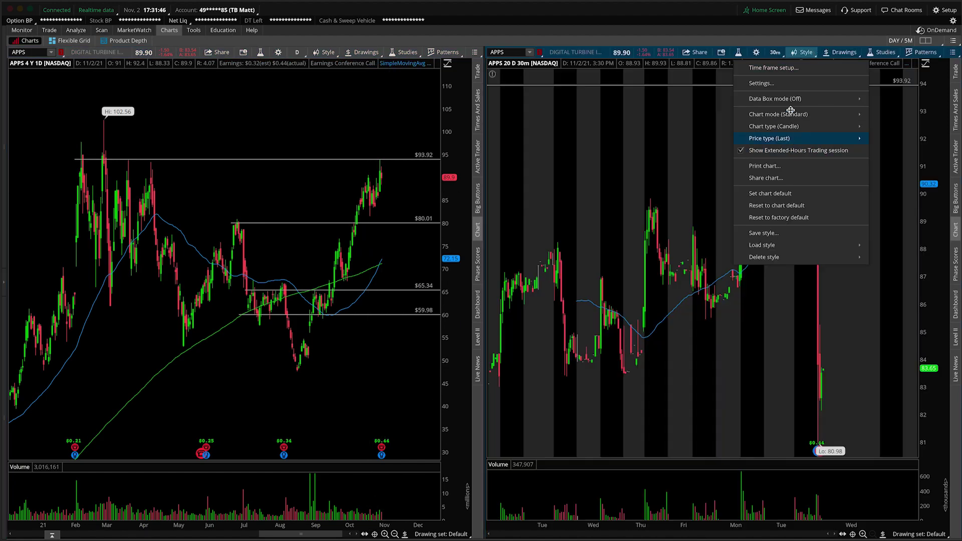
mouse_move(767, 165)
mouse_down()
mouse_move(880, 161)
mouse_move(912, 174)
mouse_move(671, 170)
mouse_up()
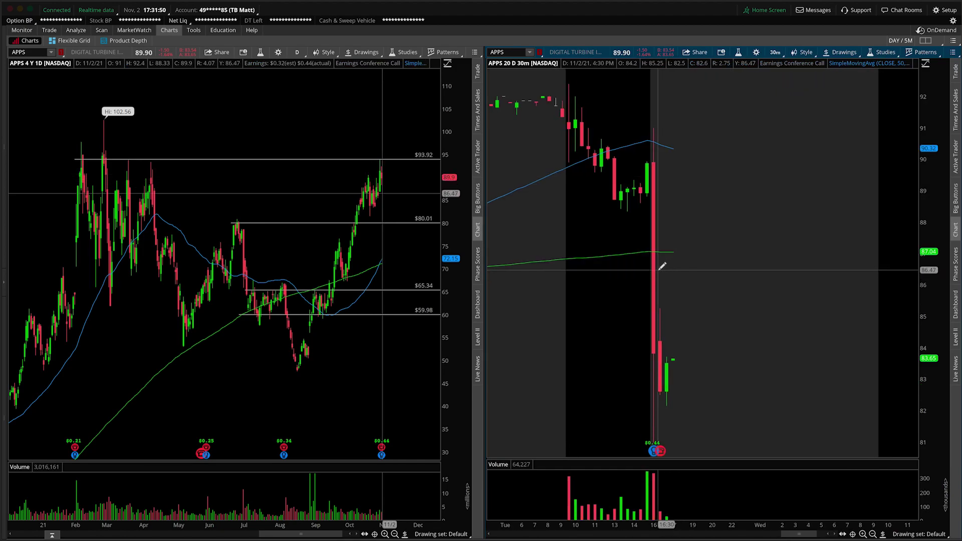
scroll(653, 275, up, 2)
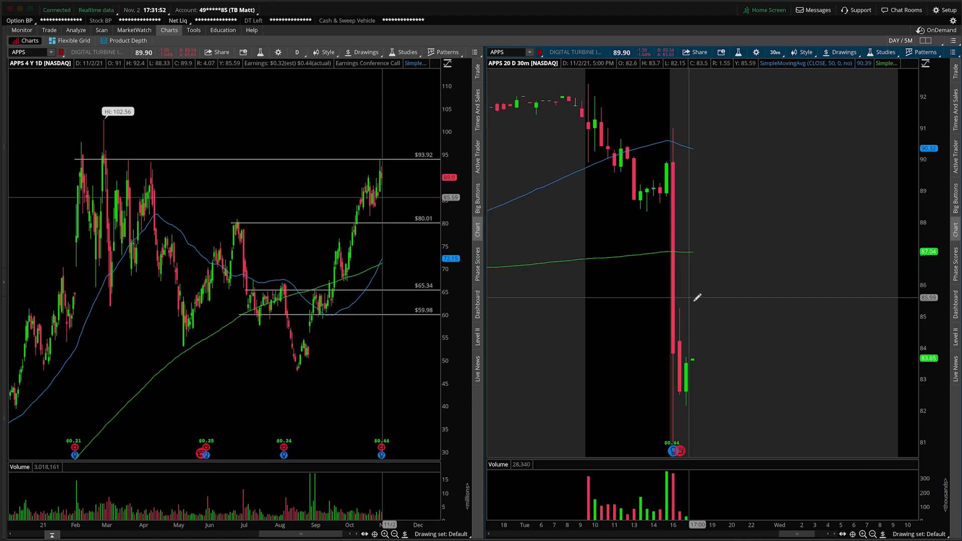
scroll(745, 338, down, 3)
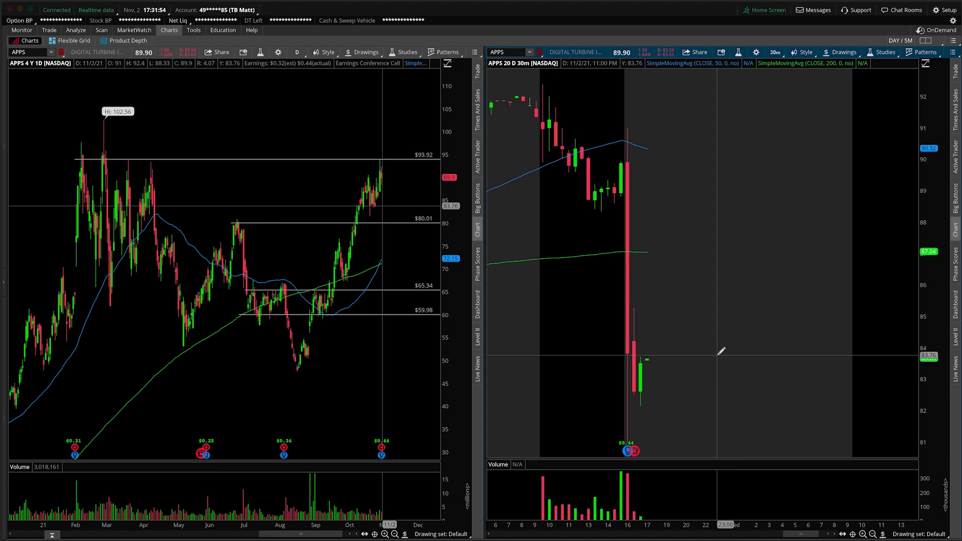
drag(652, 371, 846, 372)
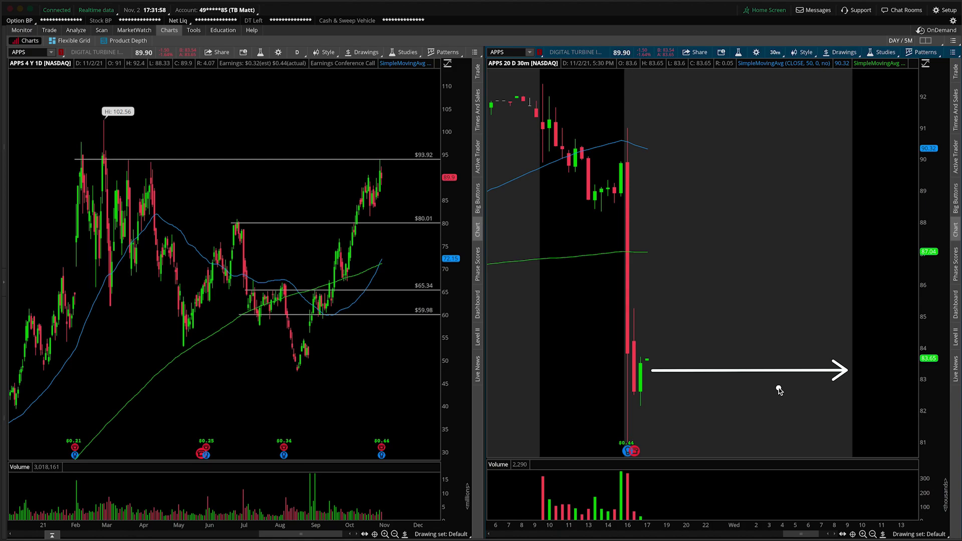
key(Escape)
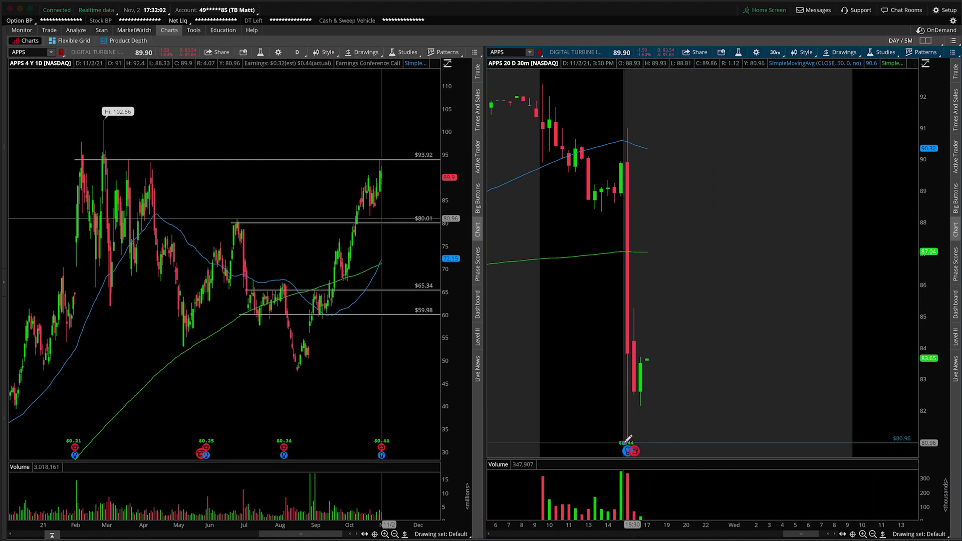
- Place price levels at 80.96 and 83.63, then hide the extended-hours bars again
click(627, 442)
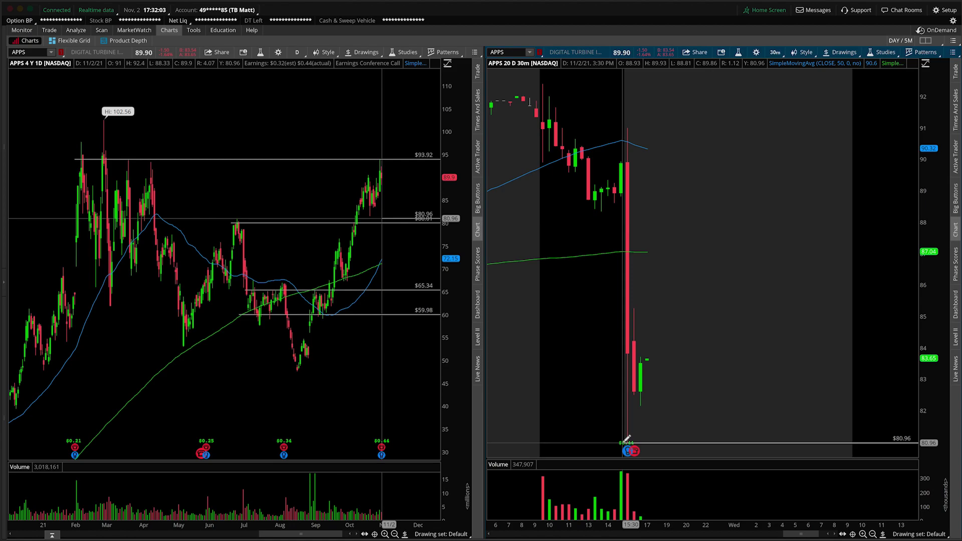
click(624, 358)
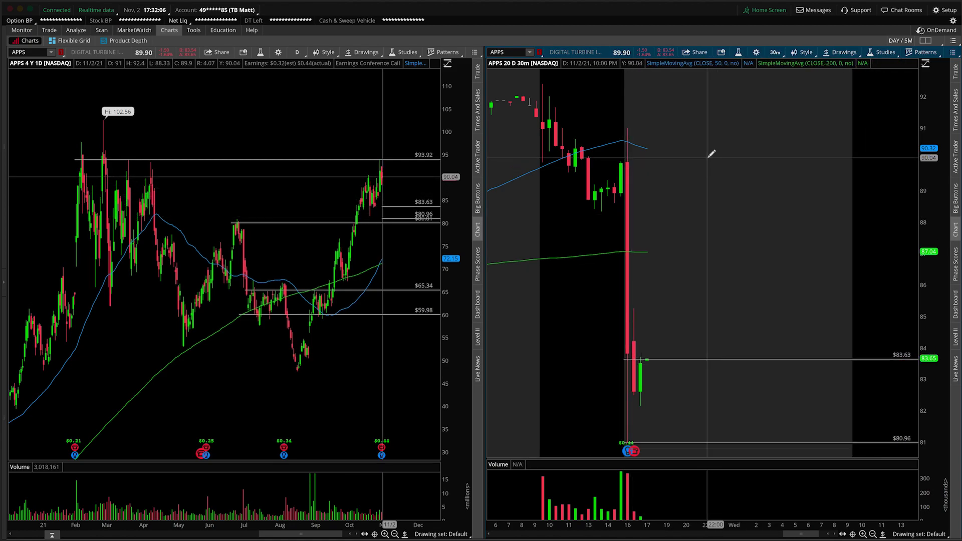
click(805, 52)
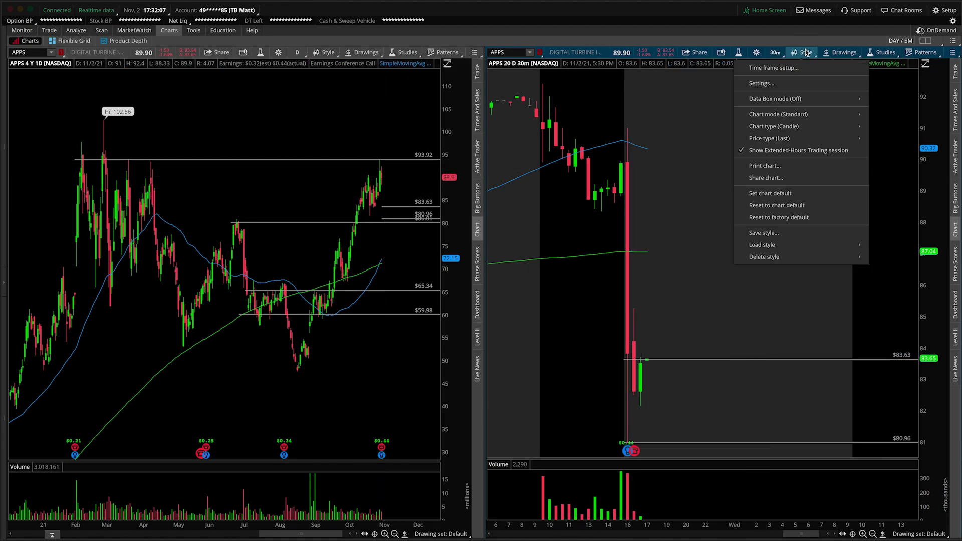
click(789, 150)
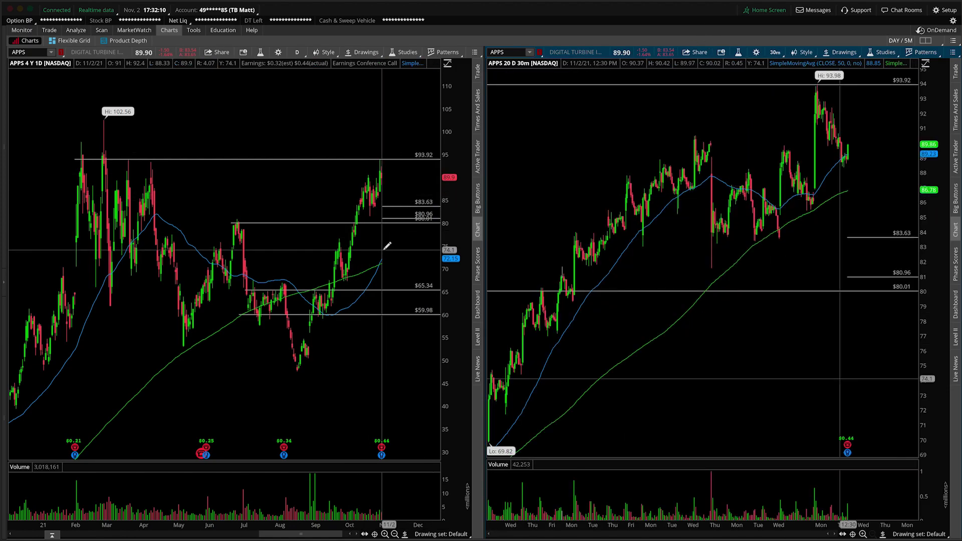
- Zoom the daily chart to Sep–Nov with space right of the last candle, then sketch scenario 1
drag(387, 245, 296, 240)
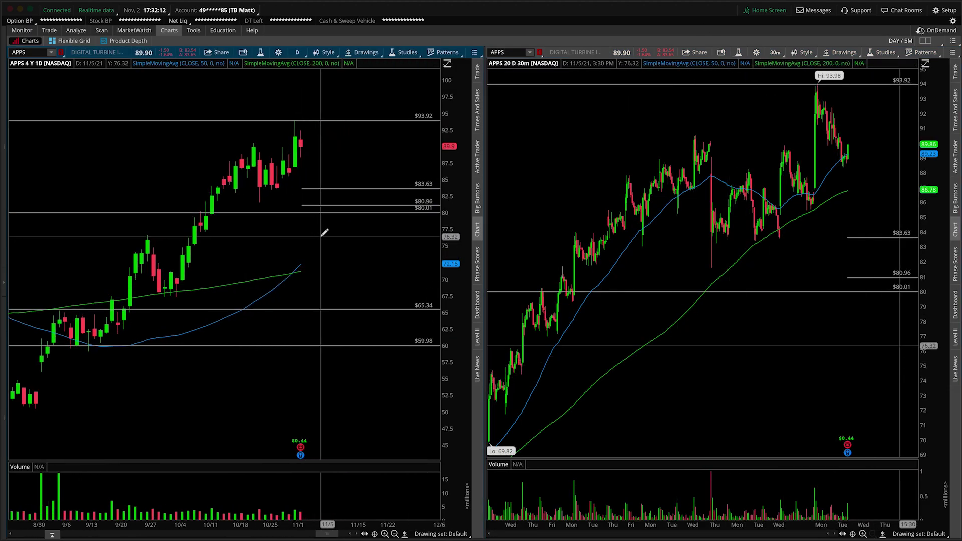
mouse_move(423, 352)
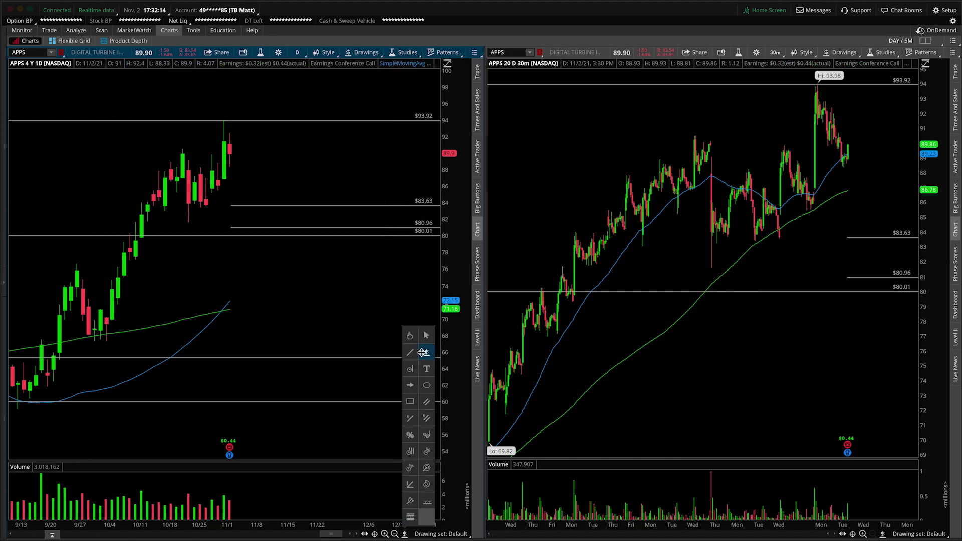
mouse_move(288, 221)
mouse_down()
mouse_move(315, 238)
mouse_move(366, 307)
mouse_up()
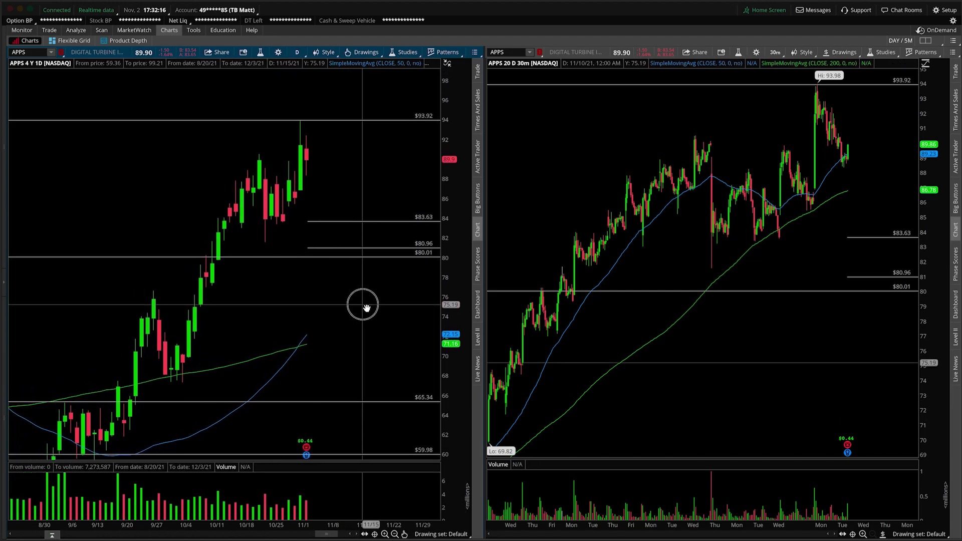
drag(254, 525, 233, 524)
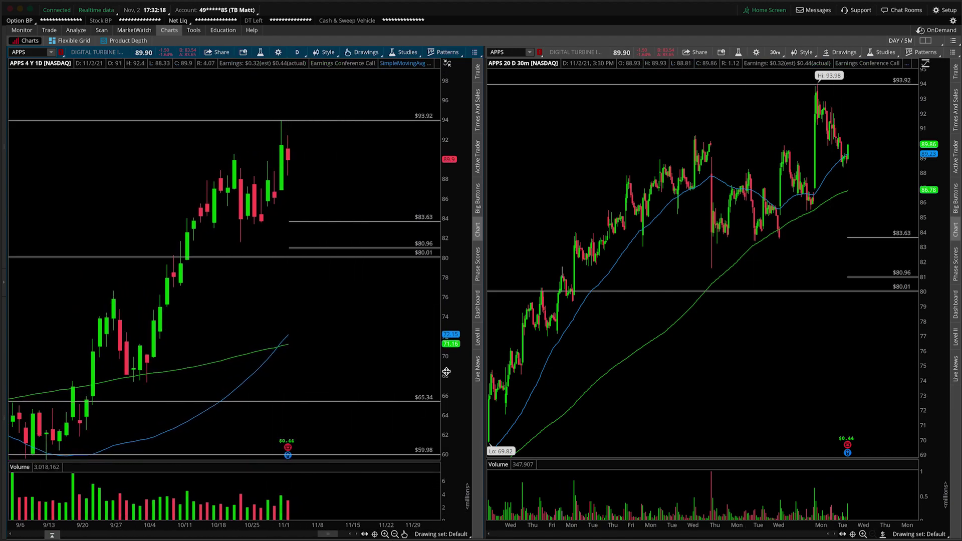
drag(446, 372, 444, 353)
mouse_move(392, 337)
mouse_down()
mouse_move(342, 355)
mouse_move(330, 346)
mouse_move(331, 373)
mouse_move(300, 327)
mouse_up()
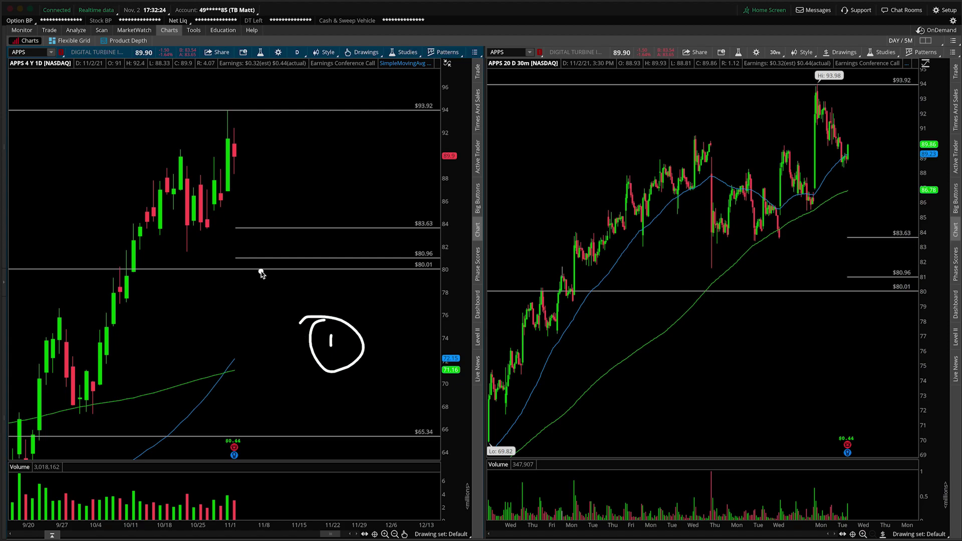
mouse_move(266, 234)
mouse_down()
mouse_move(261, 225)
mouse_move(282, 254)
mouse_move(307, 186)
mouse_move(316, 197)
mouse_up()
drag(232, 175, 413, 175)
- Clear the sketches and add a horizontal price level at about 88.35 on the daily chart
key(Escape)
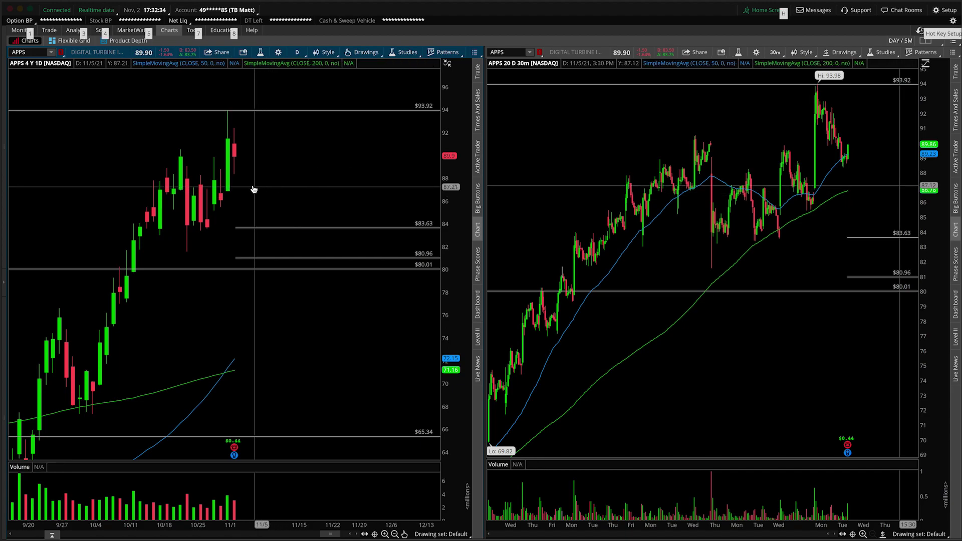
click(404, 534)
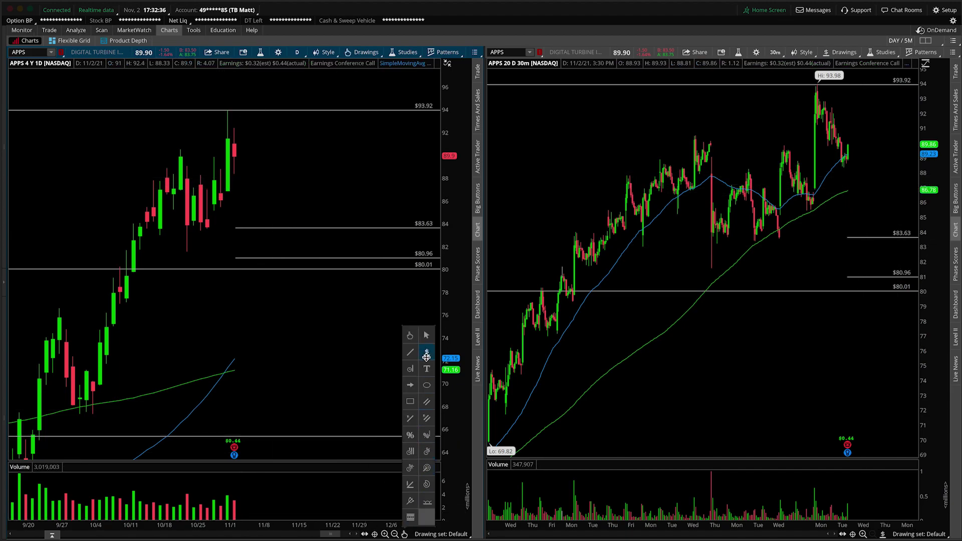
click(425, 354)
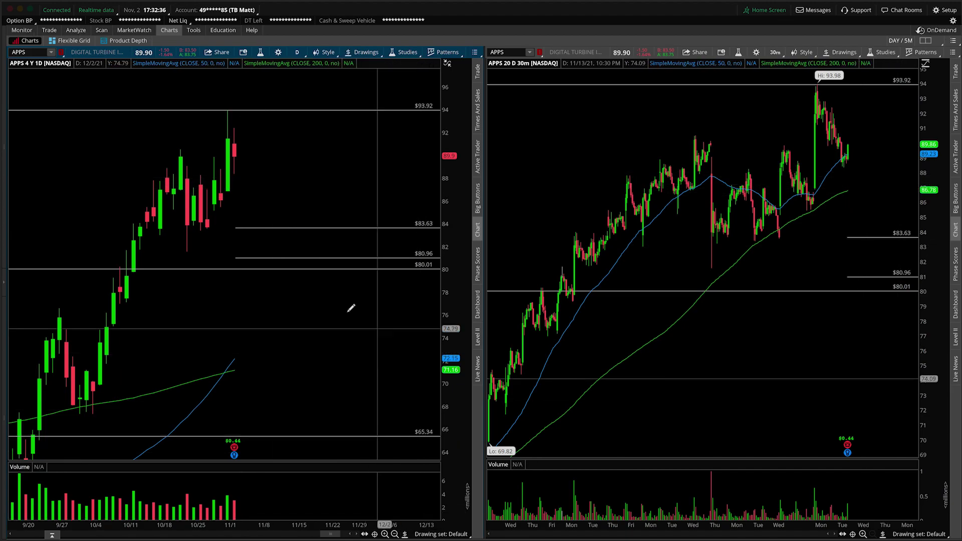
click(235, 170)
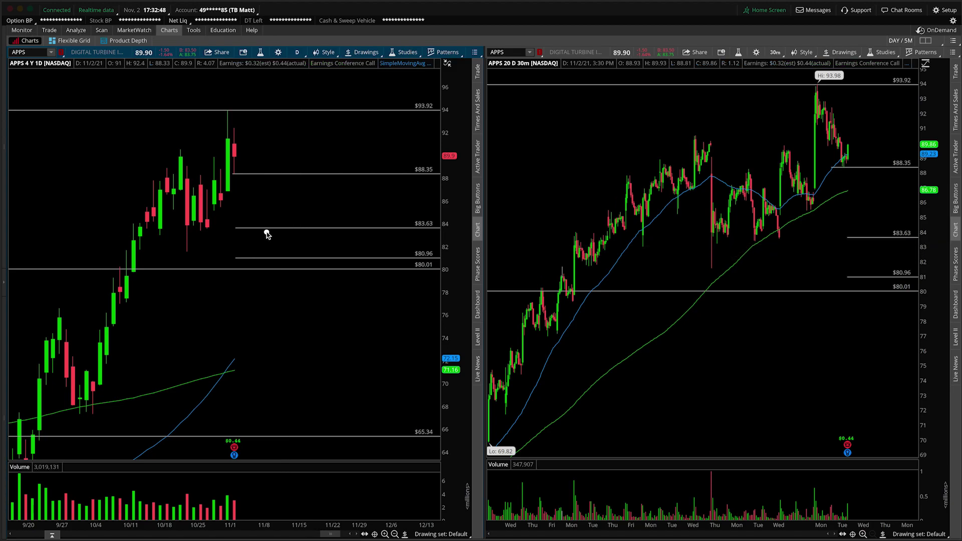
- Sketch scenario 2 dropping to $80.96 and chopping sideways, clear it, and widen the chart back to May
drag(286, 323, 313, 337)
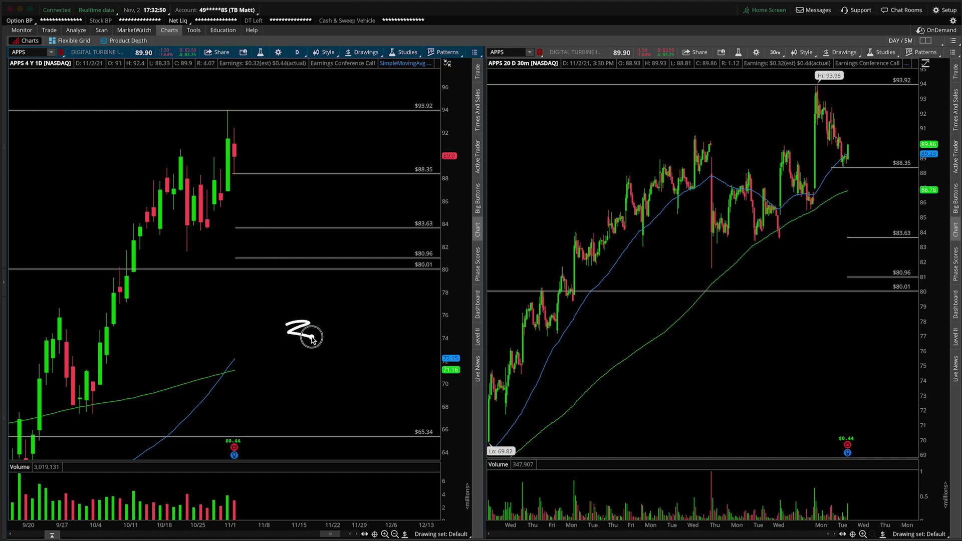
mouse_move(270, 229)
mouse_down()
mouse_move(283, 234)
mouse_move(291, 259)
mouse_move(312, 258)
mouse_move(264, 225)
mouse_move(344, 256)
mouse_up()
click(322, 254)
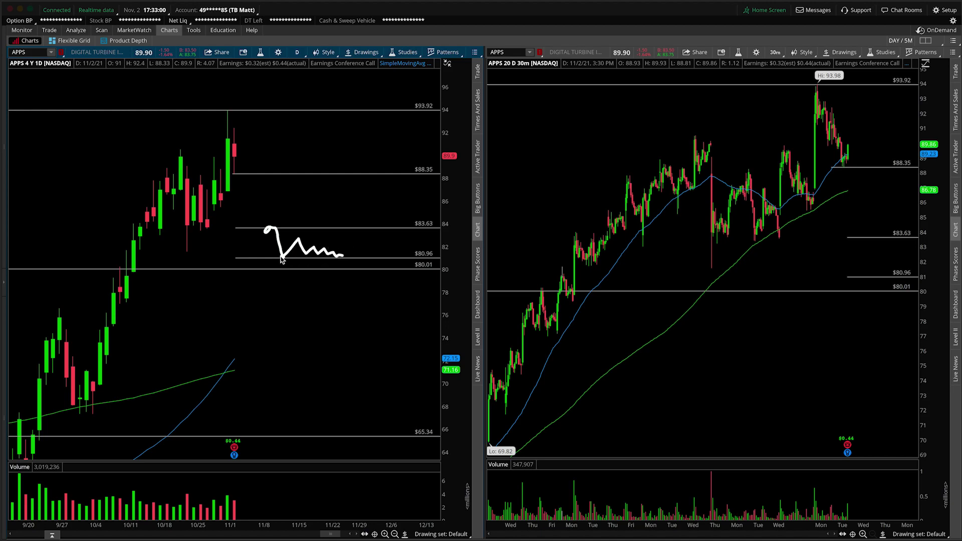
drag(282, 258, 364, 259)
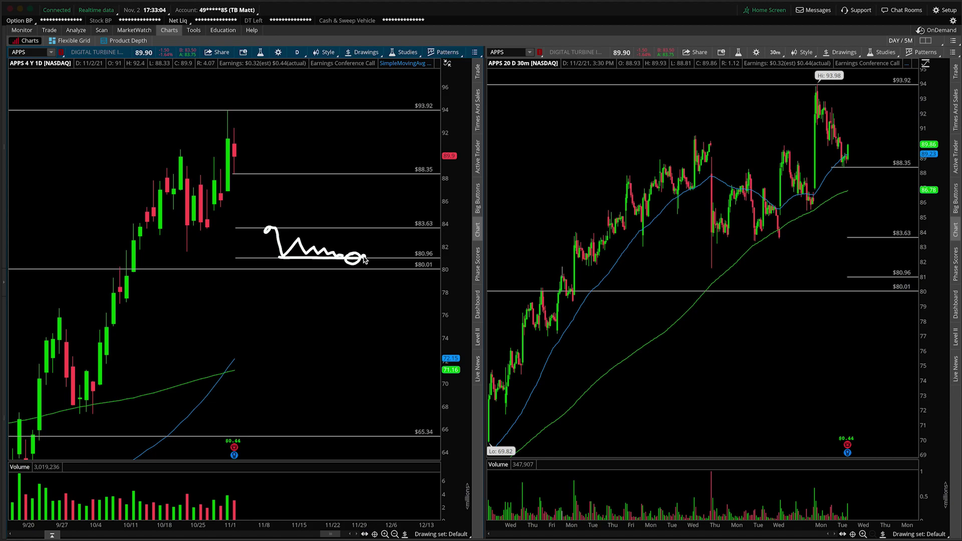
mouse_move(435, 271)
mouse_down()
mouse_move(449, 262)
mouse_move(433, 267)
mouse_move(441, 277)
mouse_move(436, 269)
mouse_up()
key(Escape)
drag(209, 526, 397, 521)
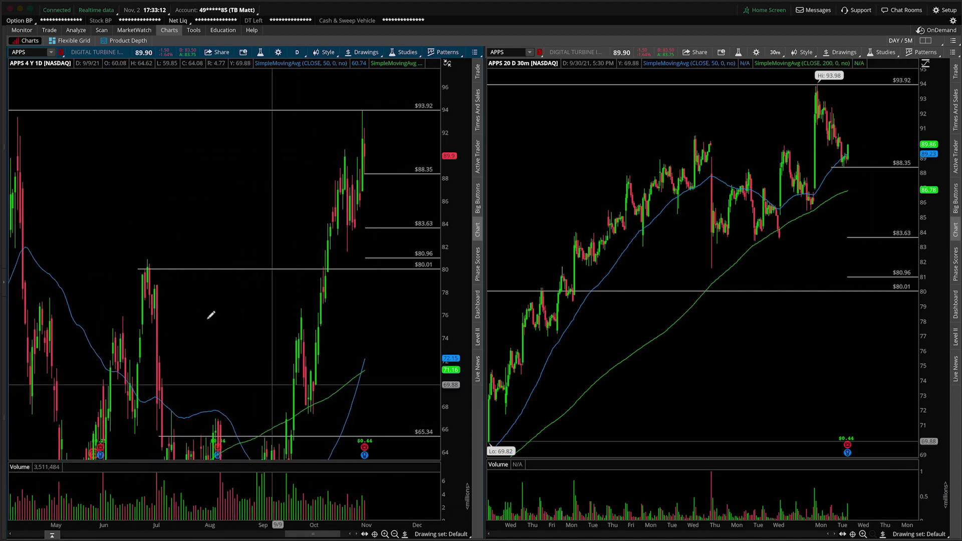
- Mark the July peak and the $80.01 crossing, then zoom the daily chart into recent months
mouse_move(142, 270)
mouse_down()
mouse_move(129, 262)
mouse_move(152, 257)
mouse_up()
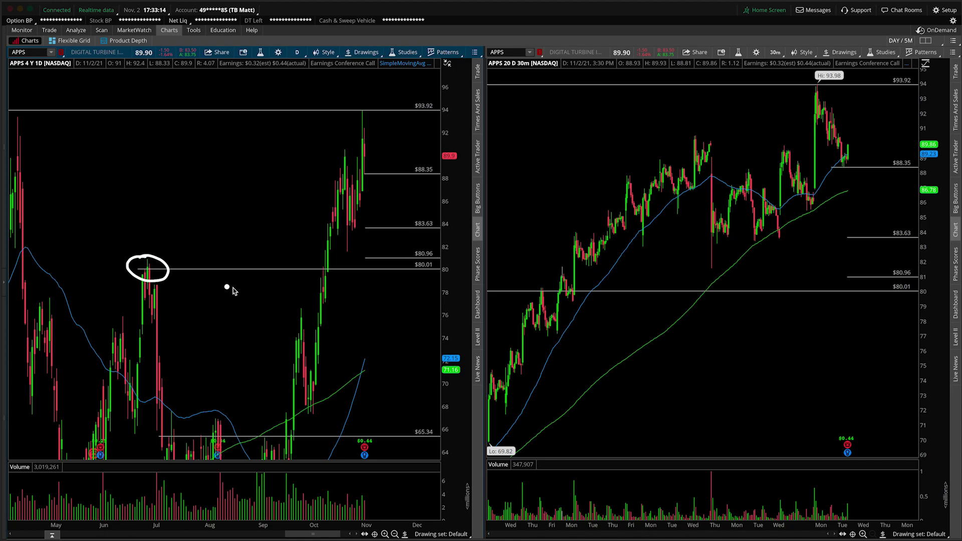
key(Escape)
drag(322, 264, 323, 270)
drag(408, 314, 247, 311)
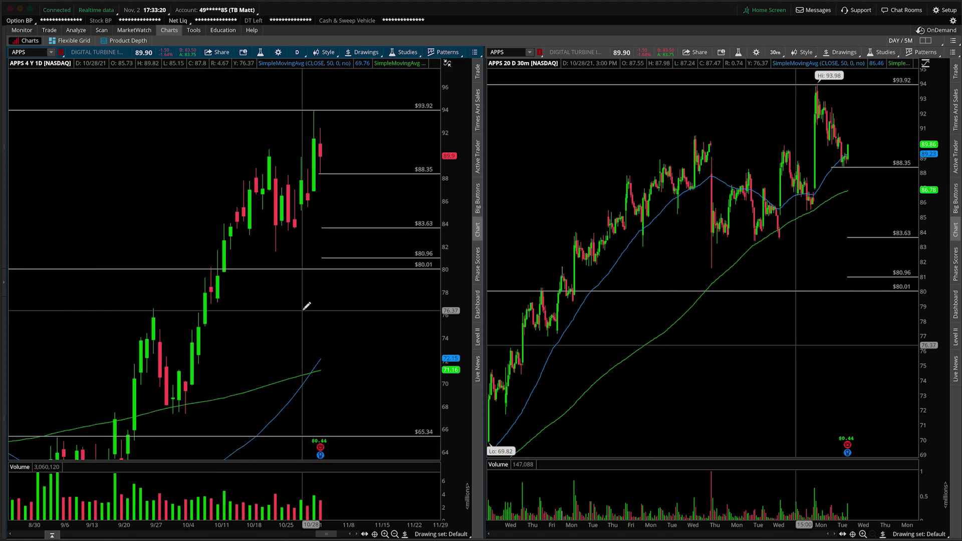
key(alt)
- Sketch chop and a drop below $80.01, add a $76.02 price level, and open the APPS option chain
drag(344, 259, 377, 264)
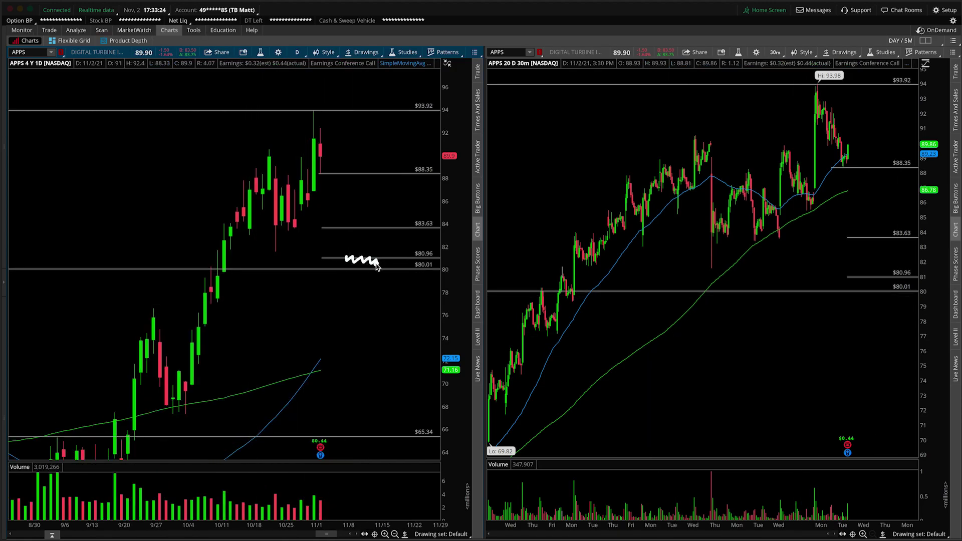
drag(444, 281, 430, 277)
mouse_move(375, 268)
mouse_down()
mouse_move(386, 270)
mouse_move(393, 326)
mouse_move(382, 318)
mouse_up()
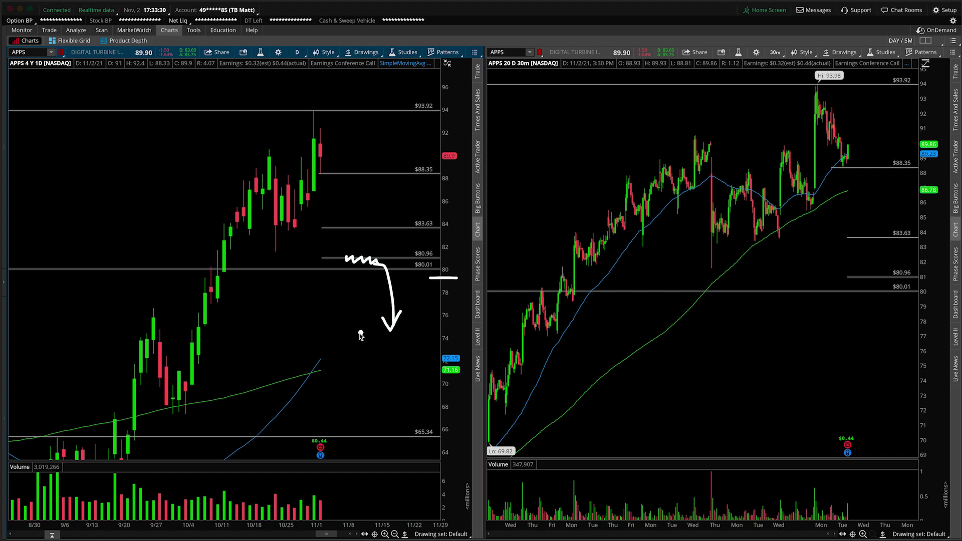
mouse_move(159, 313)
mouse_down()
mouse_move(142, 335)
mouse_move(153, 304)
mouse_up()
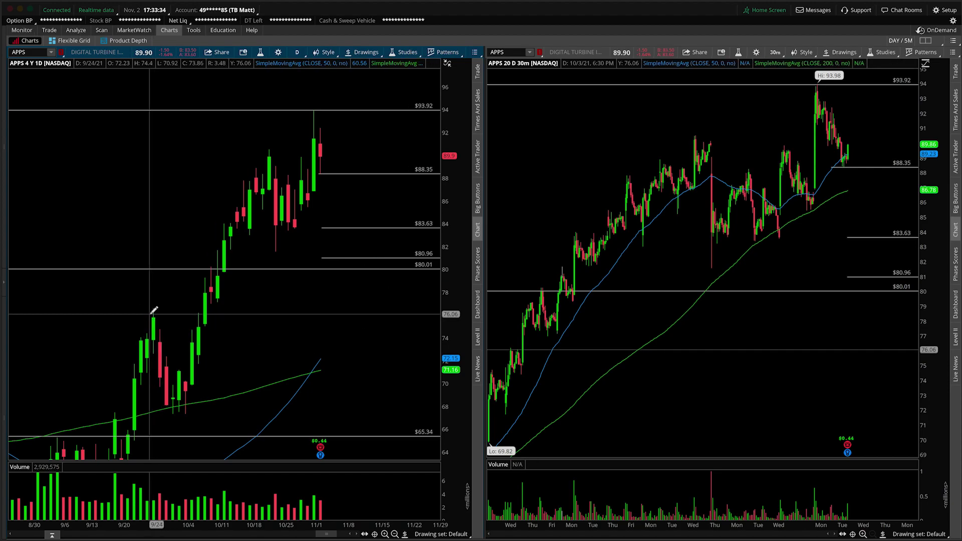
click(150, 314)
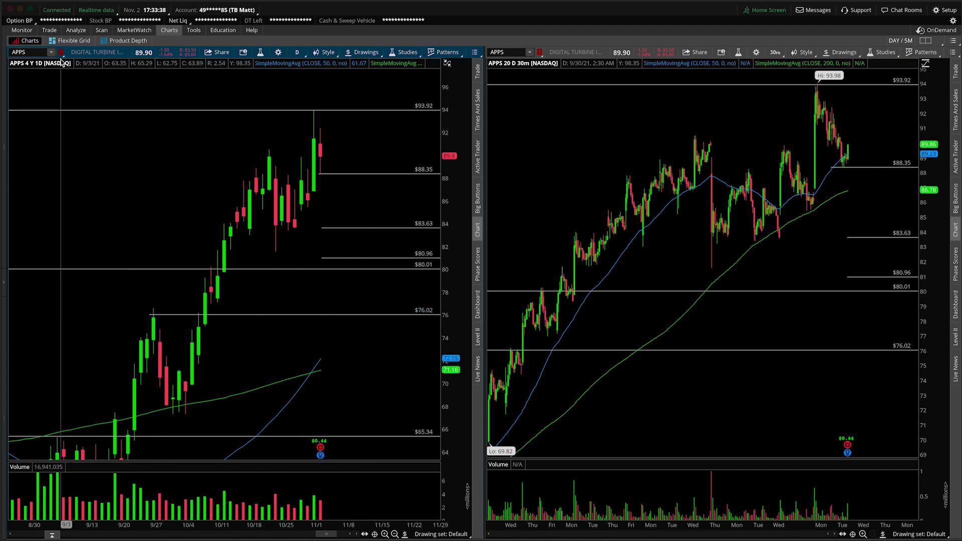
click(49, 31)
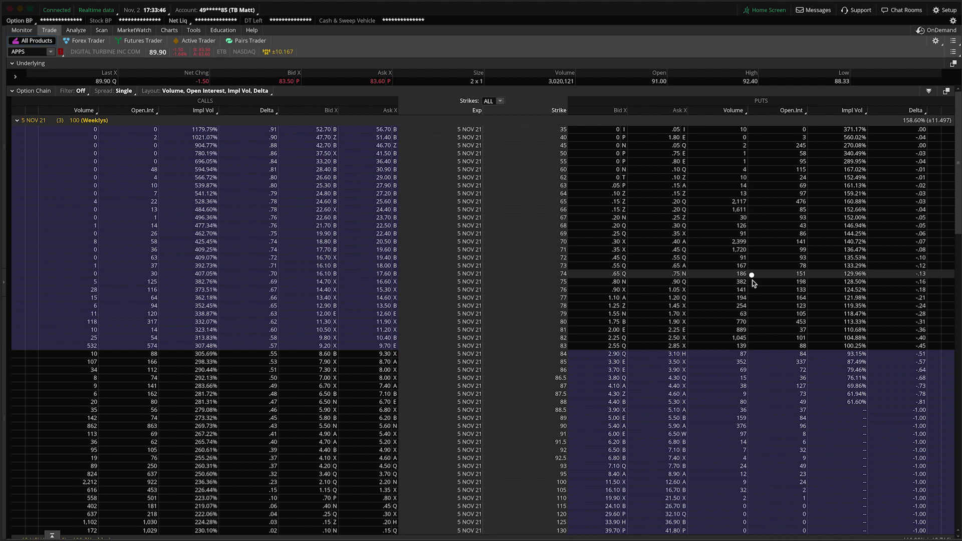
- Mark put volume and delta for the 78–87 strikes and the 66 strike, clear them, and return to Charts
mouse_move(738, 302)
mouse_down()
mouse_move(716, 377)
mouse_move(741, 315)
mouse_up()
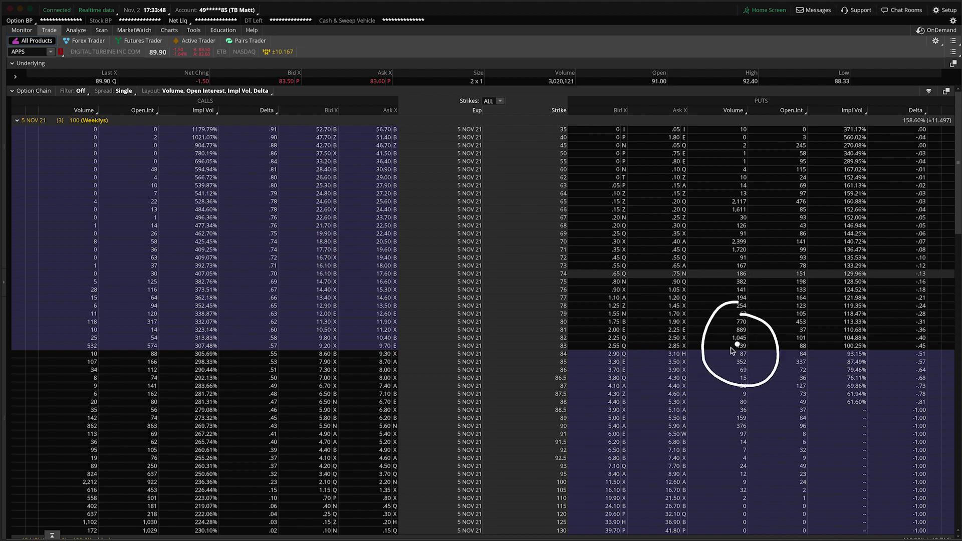
mouse_move(904, 309)
mouse_down()
mouse_move(938, 365)
mouse_move(906, 311)
mouse_up()
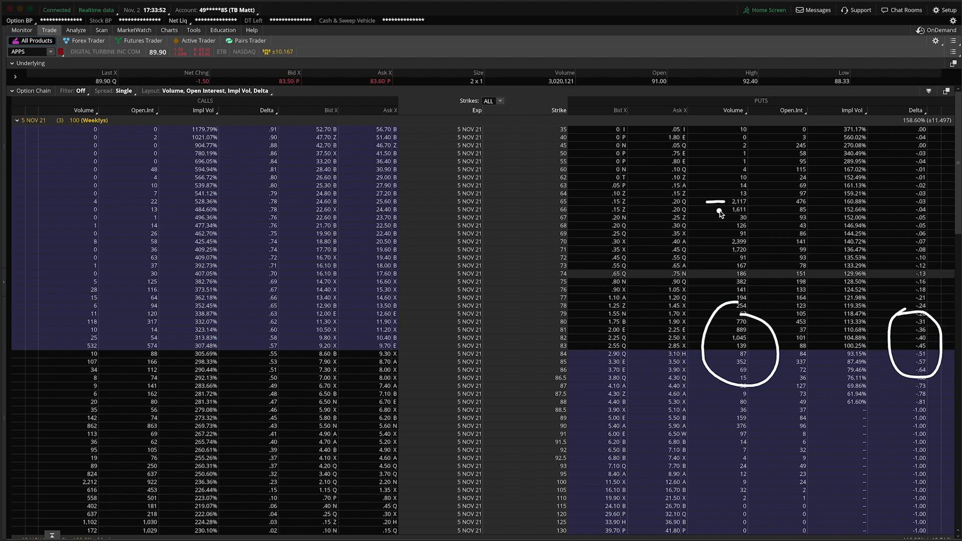
mouse_move(720, 211)
mouse_down()
mouse_move(703, 212)
mouse_move(714, 243)
mouse_up()
key(Escape)
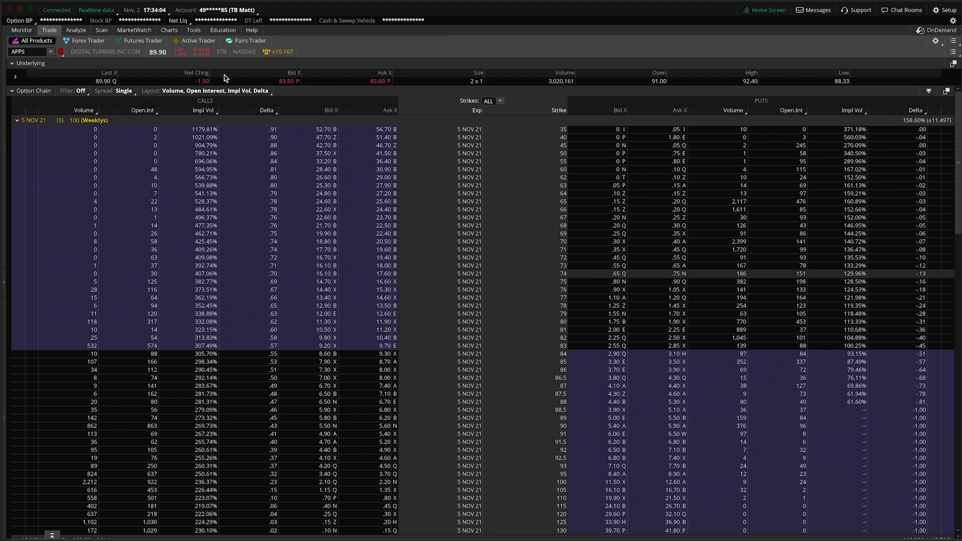
click(169, 31)
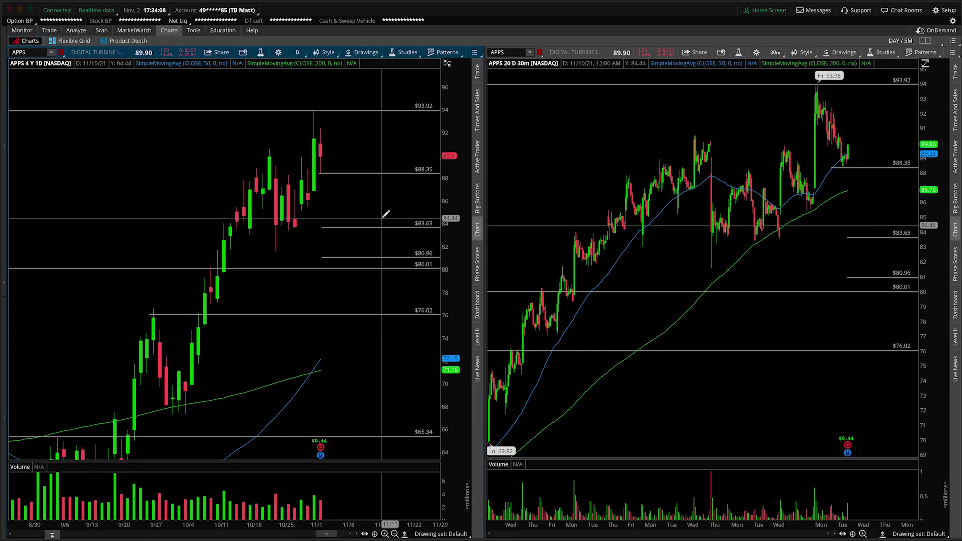
- Sketch a bounce from $80.96 past a boxed $88.35, and chop dropping through a circled $76.02
scroll(382, 214, down, 3)
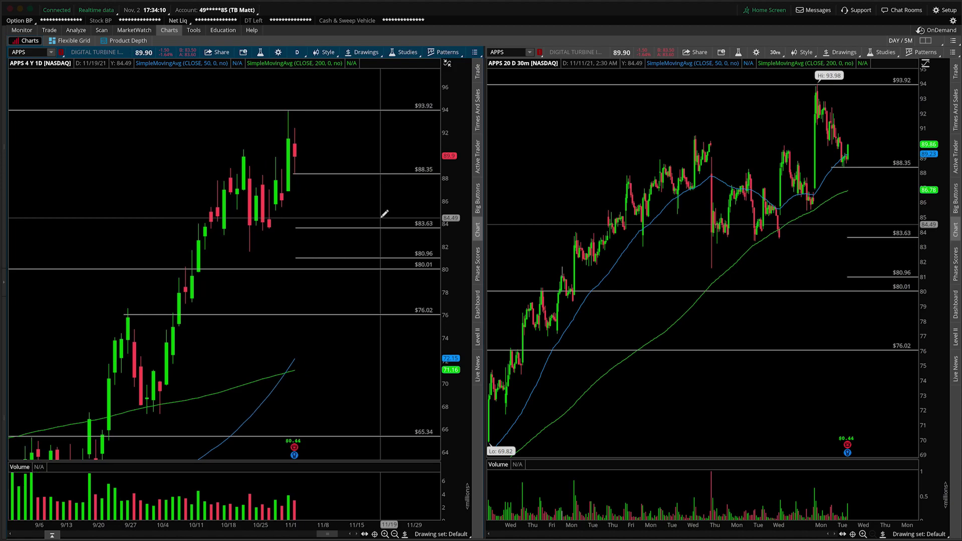
mouse_move(323, 232)
mouse_down()
mouse_move(318, 221)
mouse_move(328, 250)
mouse_move(352, 182)
mouse_move(363, 187)
mouse_up()
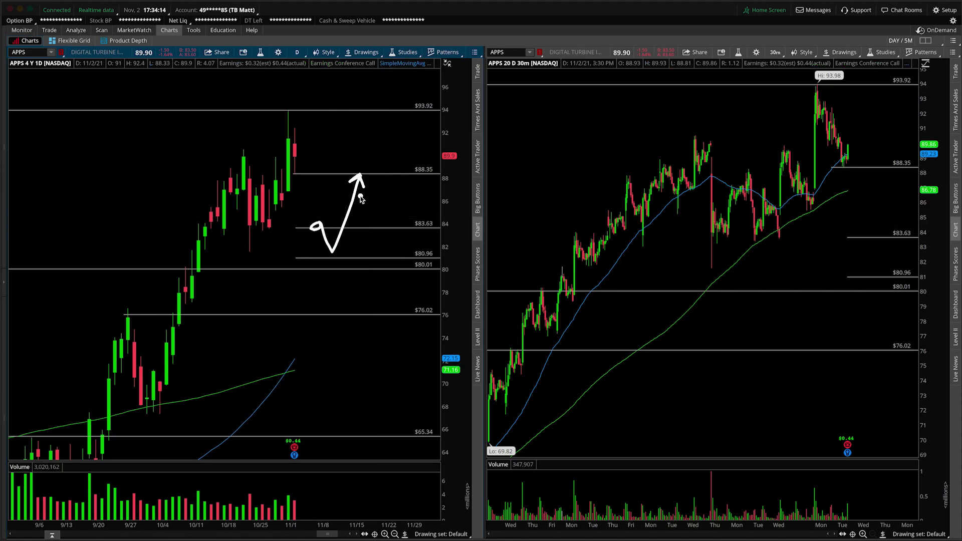
mouse_move(328, 224)
mouse_down()
mouse_move(361, 246)
mouse_move(372, 305)
mouse_up()
drag(435, 305, 427, 301)
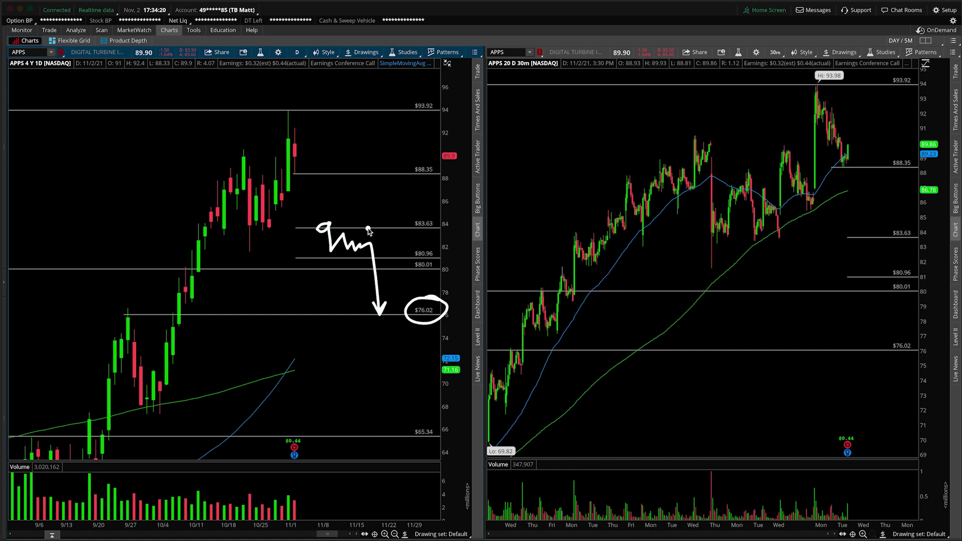
mouse_move(413, 180)
mouse_down()
mouse_move(407, 174)
mouse_move(439, 165)
mouse_move(411, 183)
mouse_move(402, 149)
mouse_up()
click(391, 219)
drag(382, 307, 379, 349)
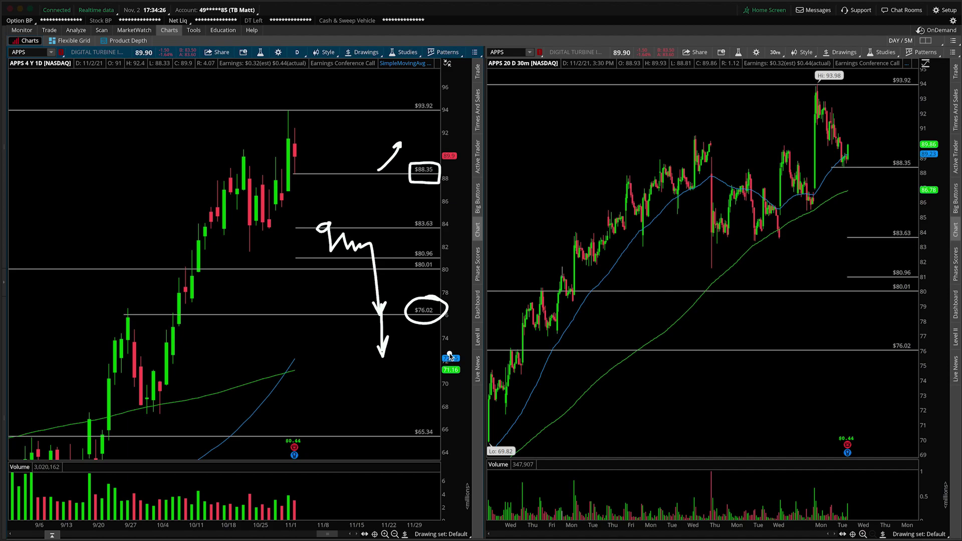